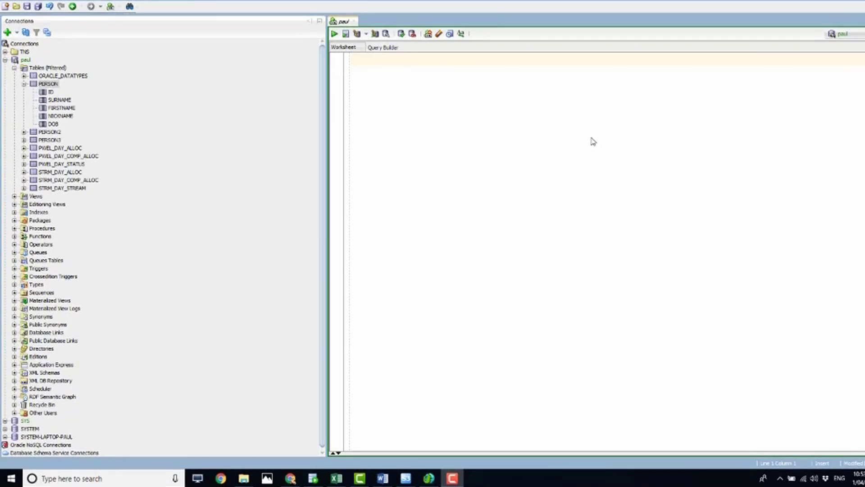
Write and run a query returning all columns from paul.person, ordered by ID and SURNAME
{"action": "right_click", "coordinate": [398, 80]}
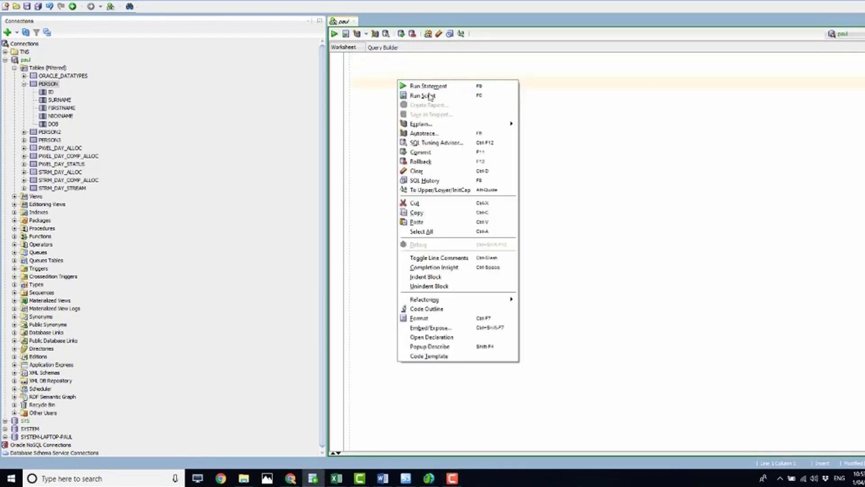
{"action": "left_click", "coordinate": [372, 64]}
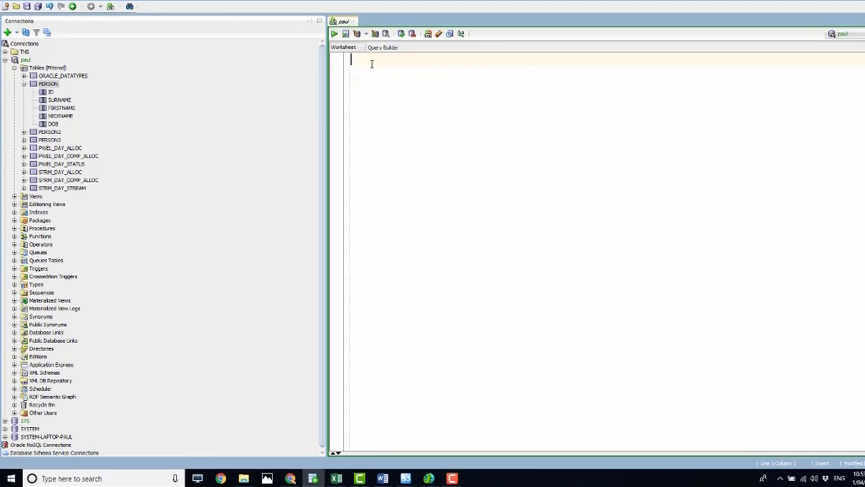
{"action": "type", "text": "SELECT *     FROM paul.person ORDER BY ID, SURNAME"}
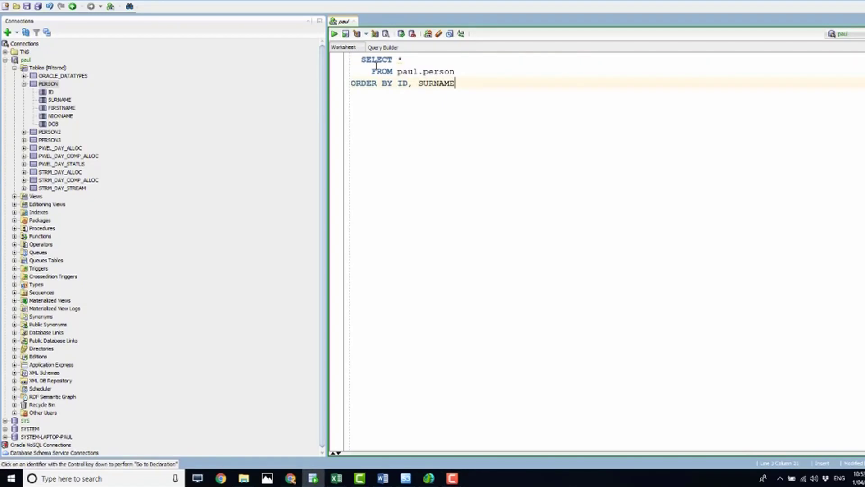
{"action": "key", "text": "ctrl+a"}
{"action": "key", "text": "ctrl+Return"}
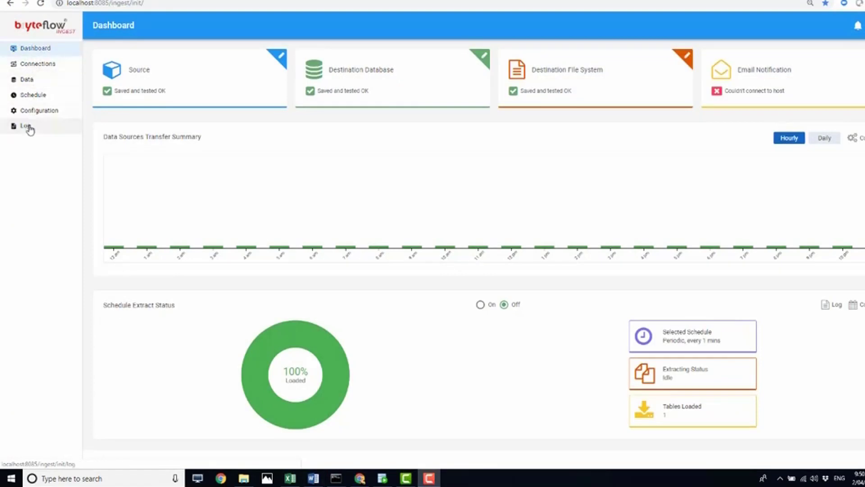
In BryteFlow Ingest, review the connection settings for the source, destination database and destination file system
{"action": "left_click", "coordinate": [38, 65]}
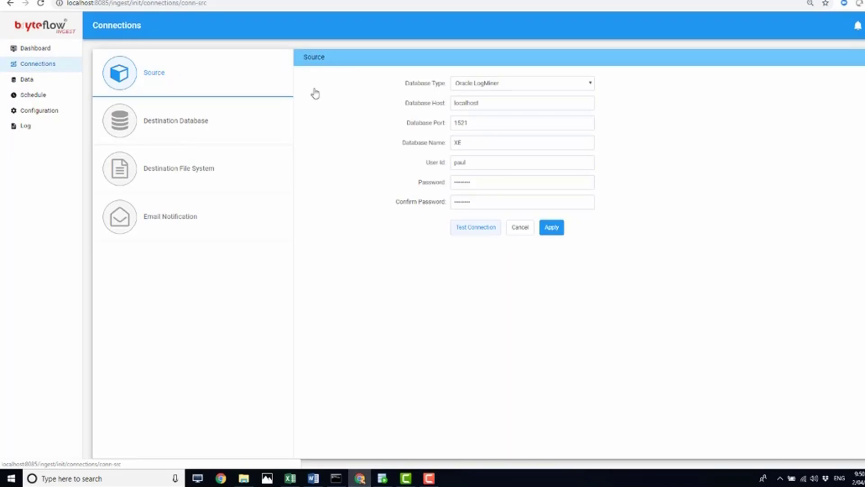
{"action": "left_click", "coordinate": [172, 128]}
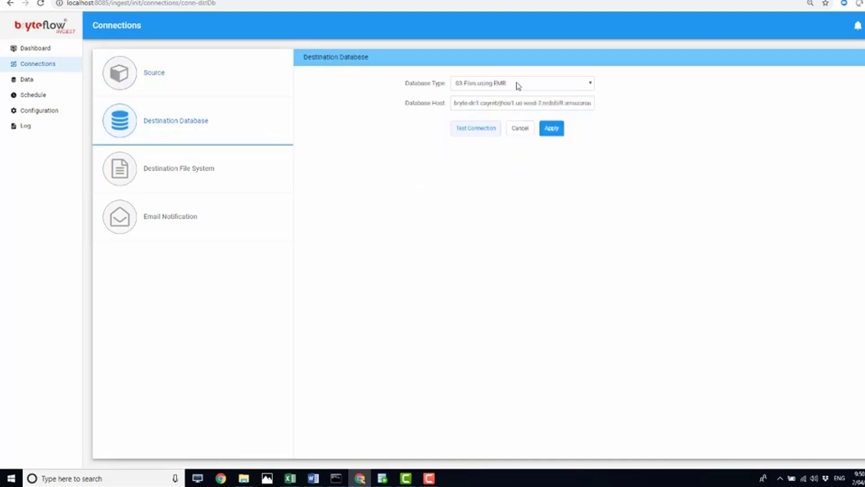
{"action": "left_click", "coordinate": [181, 177]}
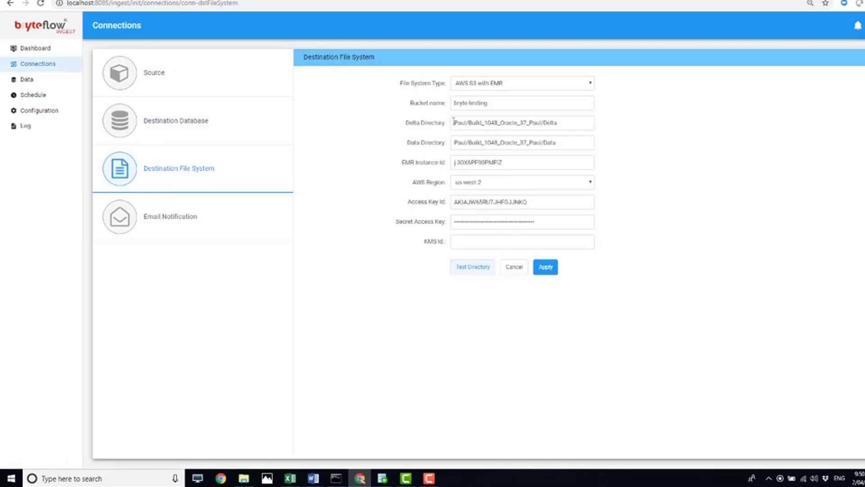
Clear the partitioning folder for the PERSON table in the PAUL schema and apply the table settings
{"action": "left_click", "coordinate": [27, 81]}
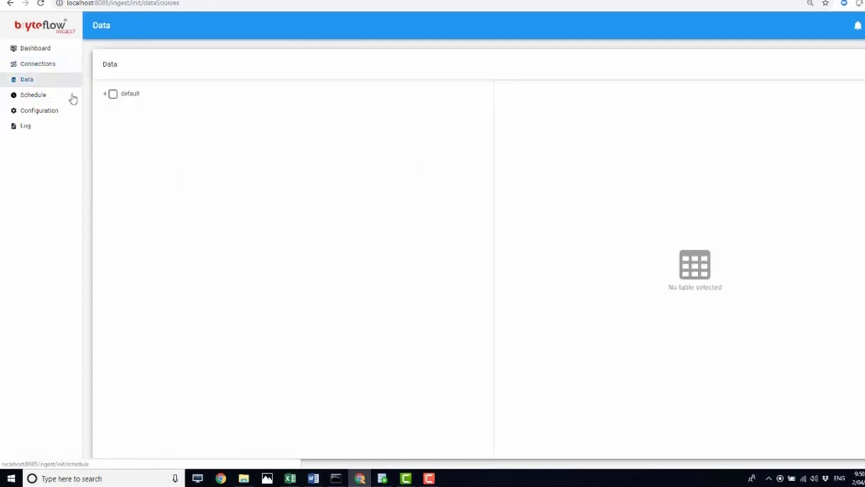
{"action": "left_click", "coordinate": [106, 94]}
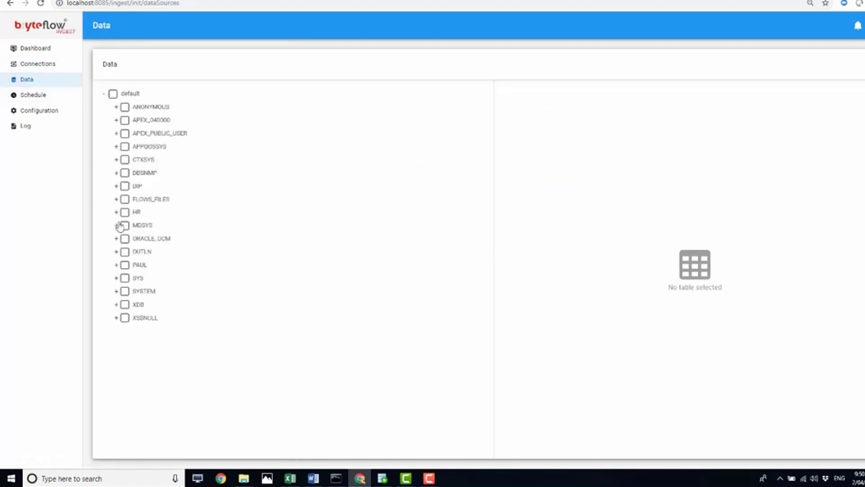
{"action": "left_click", "coordinate": [117, 264]}
{"action": "left_click", "coordinate": [154, 291]}
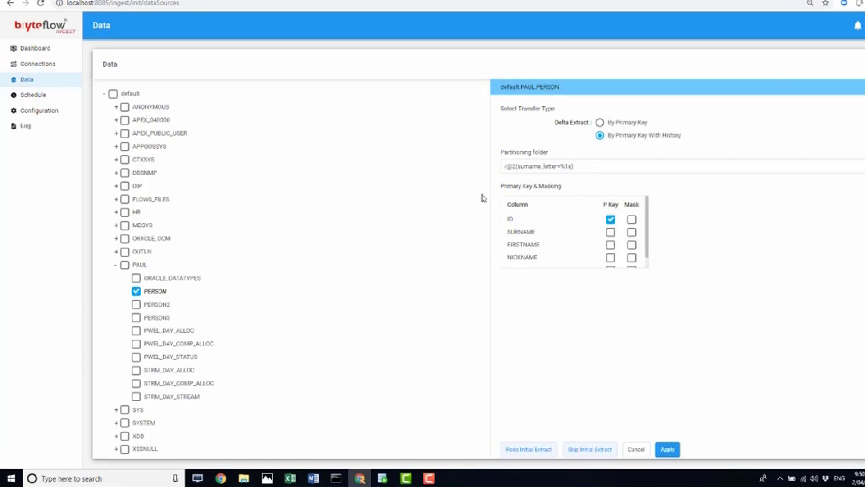
{"action": "left_click_drag", "start_coordinate": [599, 166], "coordinate": [441, 170]}
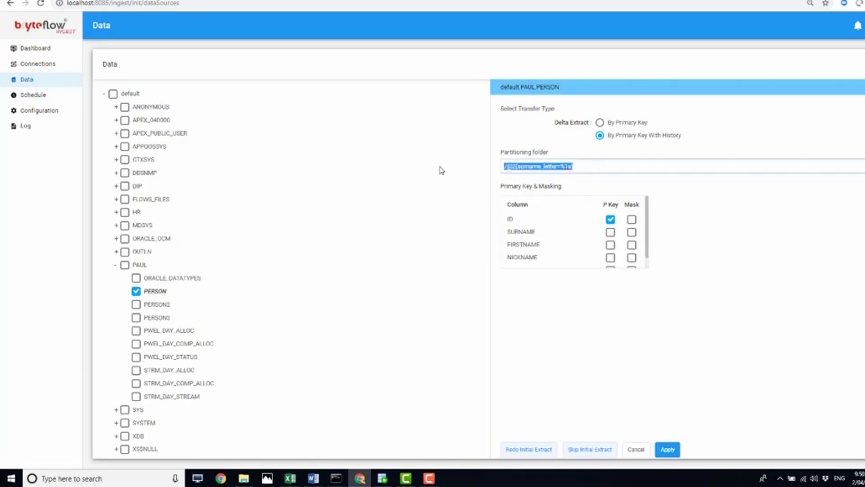
{"action": "key", "text": "Delete"}
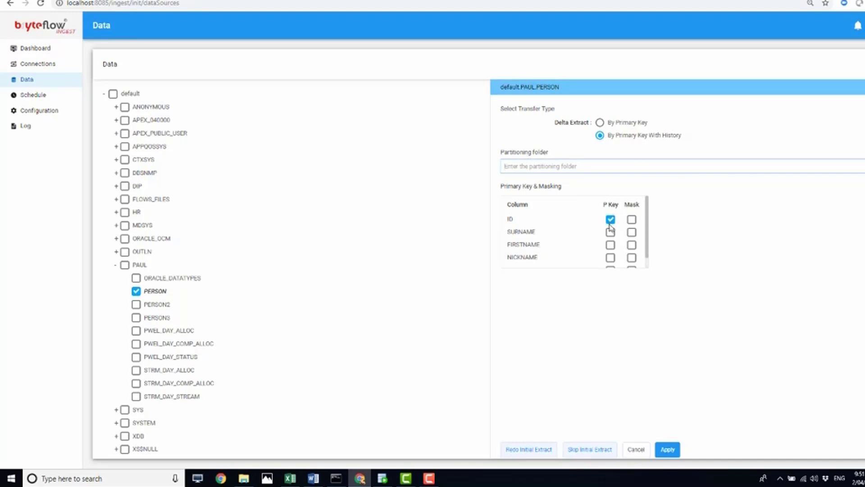
{"action": "left_click", "coordinate": [666, 449]}
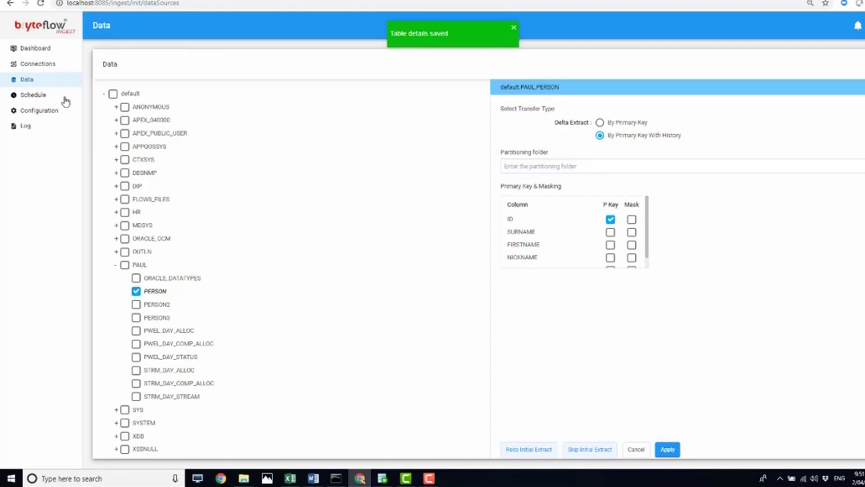
Start a full extract from the schedule settings and confirm the extraction
{"action": "left_click", "coordinate": [33, 97]}
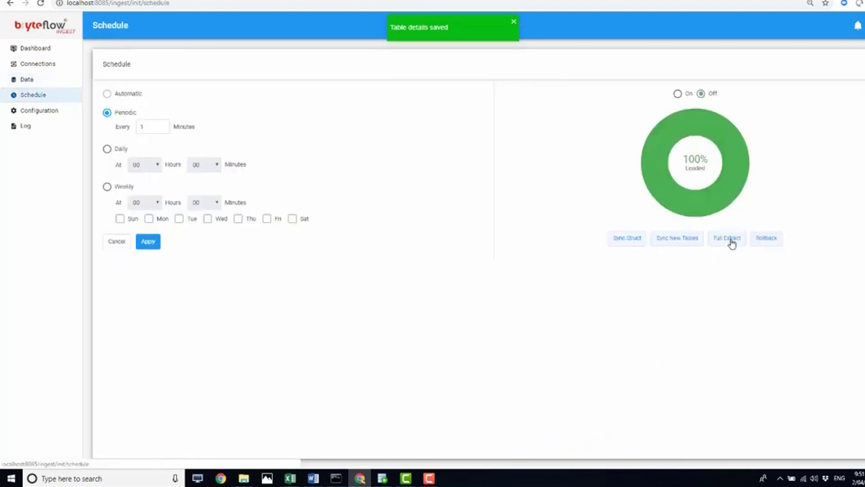
{"action": "left_click", "coordinate": [729, 242]}
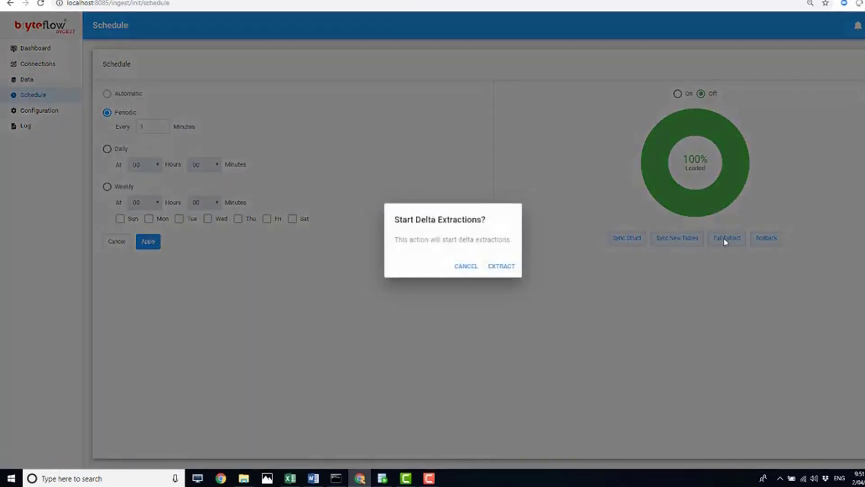
{"action": "left_click", "coordinate": [503, 269]}
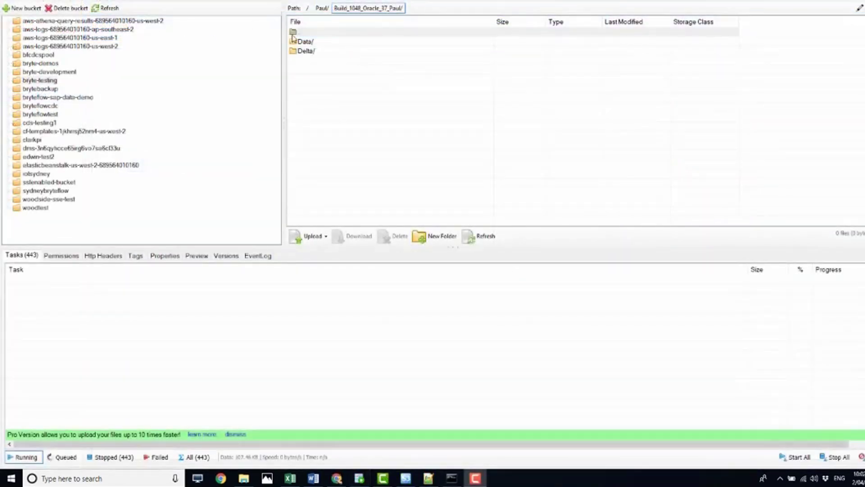
{"action": "double_click", "coordinate": [360, 9]}
{"action": "left_click", "coordinate": [319, 21]}
{"action": "double_click", "coordinate": [334, 9]}
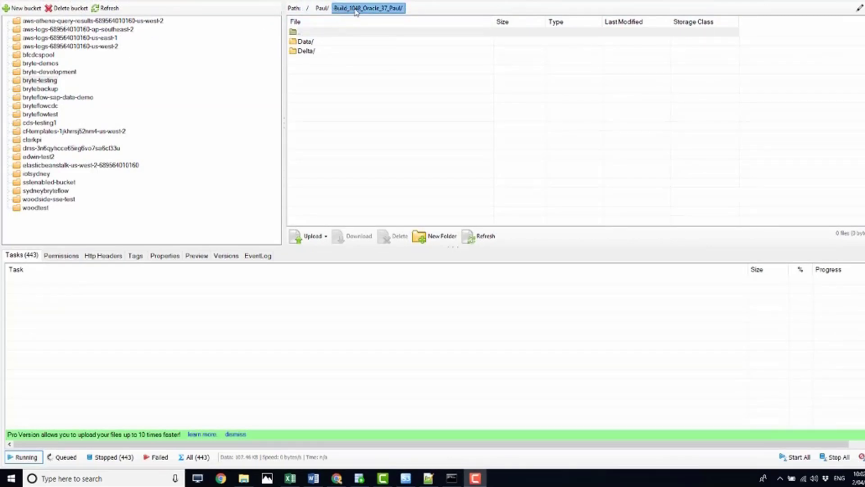
{"action": "left_click", "coordinate": [394, 10]}
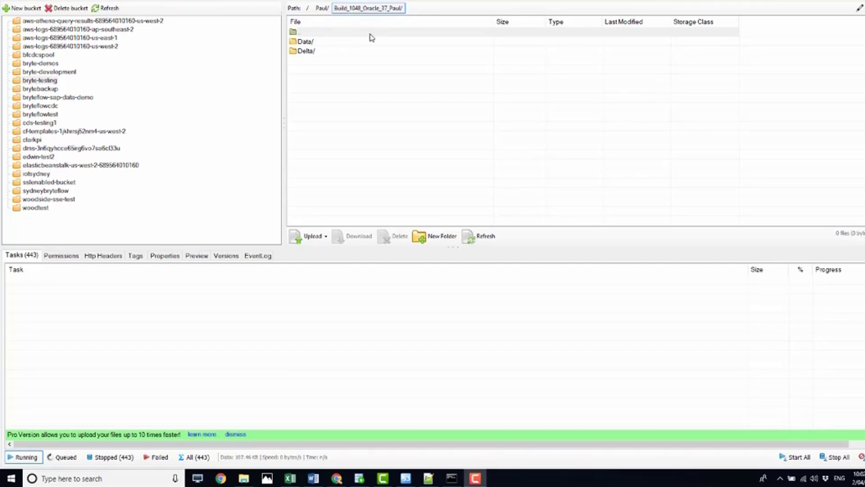
{"action": "double_click", "coordinate": [305, 42]}
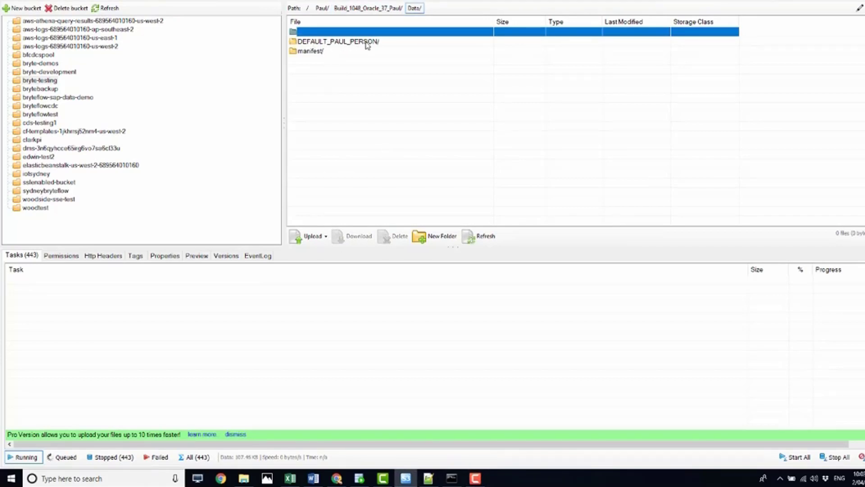
{"action": "double_click", "coordinate": [366, 41]}
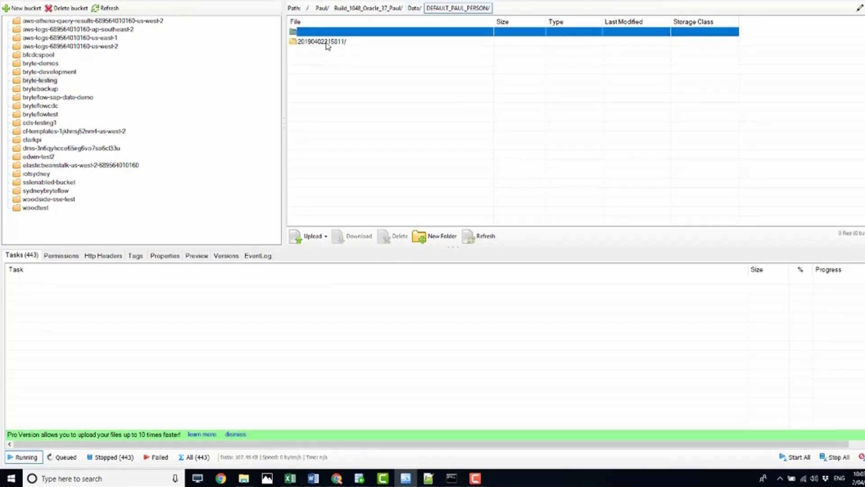
{"action": "left_click", "coordinate": [323, 42]}
{"action": "double_click", "coordinate": [323, 42]}
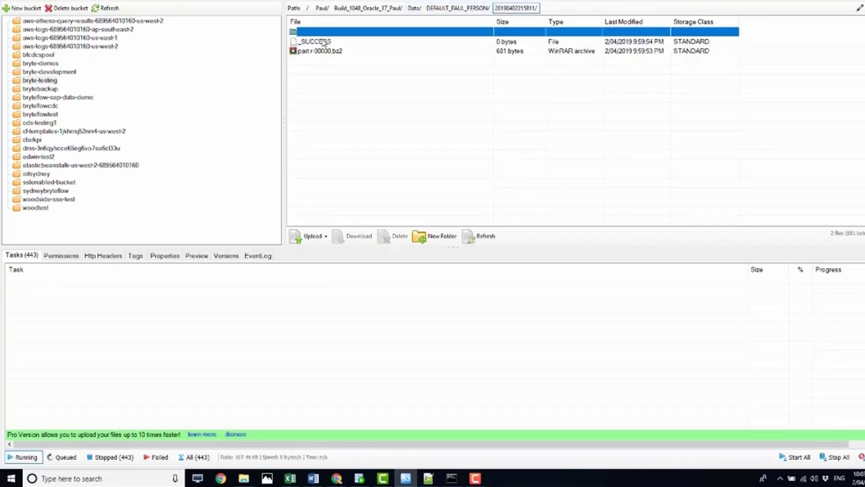
Download the compressed data file part-r-00000.bz2 from the S3 bucket to the local Demo folder
{"action": "left_click", "coordinate": [321, 52]}
{"action": "right_click", "coordinate": [321, 52]}
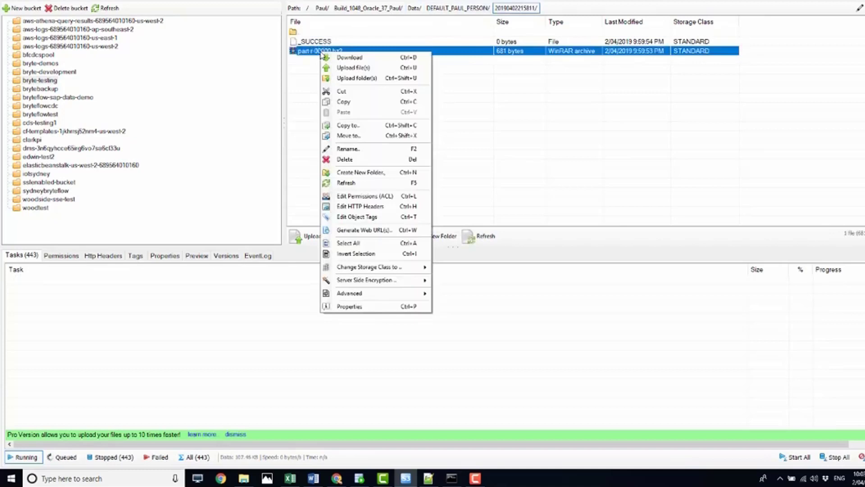
{"action": "left_click", "coordinate": [345, 58]}
{"action": "left_click", "coordinate": [481, 313]}
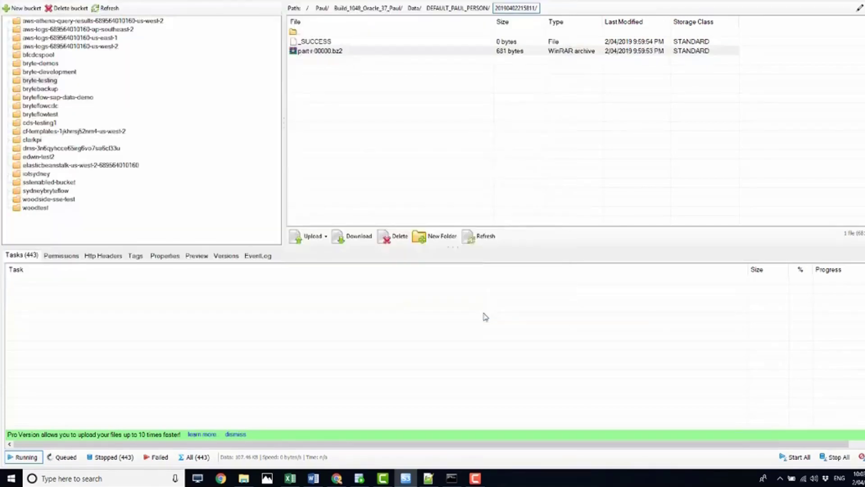
In File Explorer, extract part-r-00000.bz2 from the Demo folder to C:\Demo\part-r-00000
{"action": "left_click", "coordinate": [244, 479]}
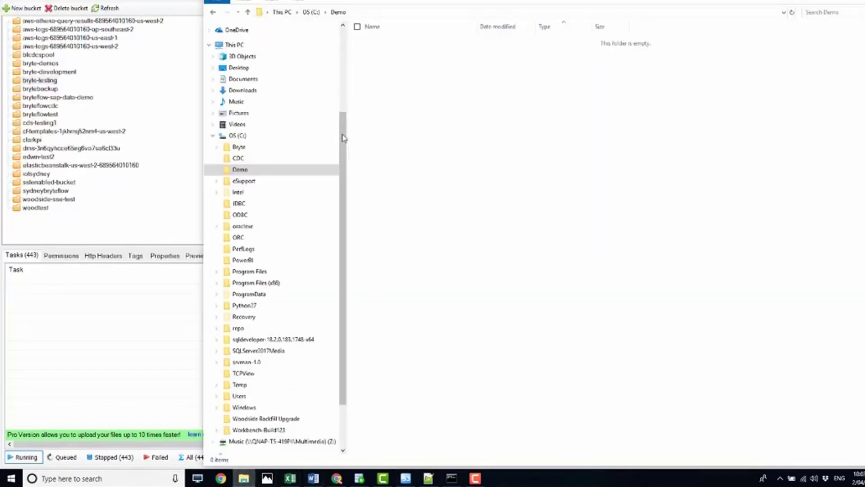
{"action": "left_click", "coordinate": [393, 43]}
{"action": "right_click", "coordinate": [392, 43]}
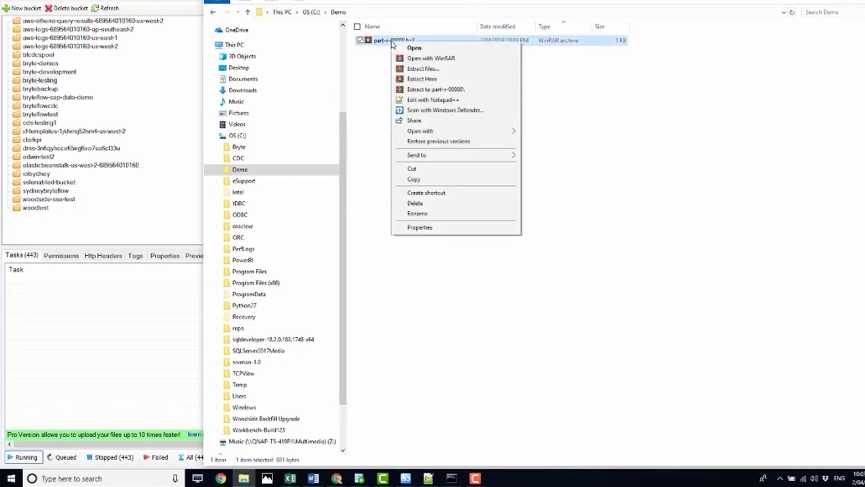
{"action": "left_click", "coordinate": [422, 78]}
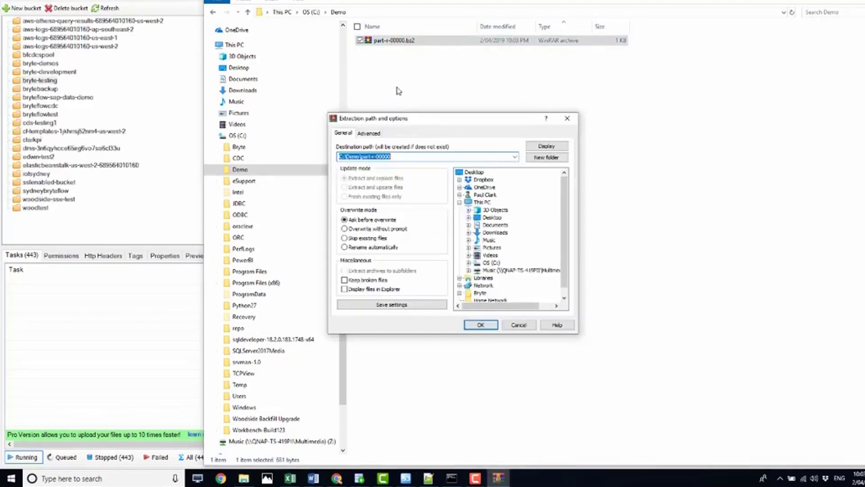
{"action": "left_click", "coordinate": [480, 324]}
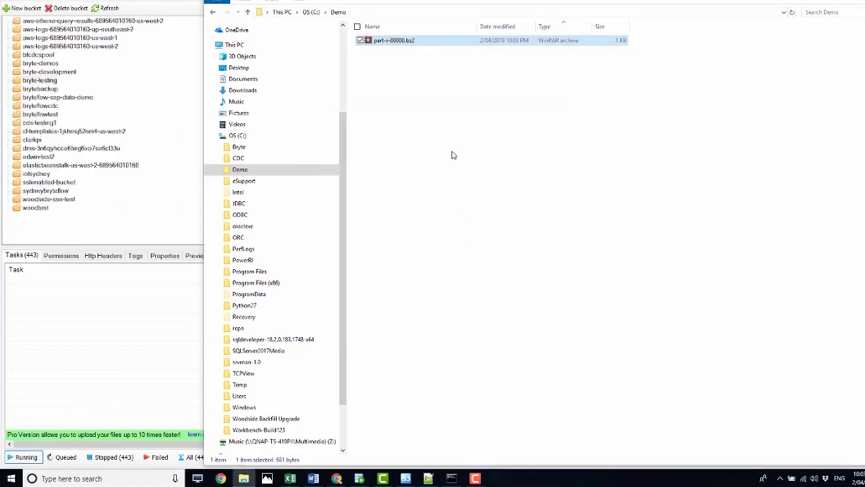
Open the extracted part-r-00000 file from its new folder in Notepad++
{"action": "left_click", "coordinate": [393, 43]}
{"action": "double_click", "coordinate": [393, 41]}
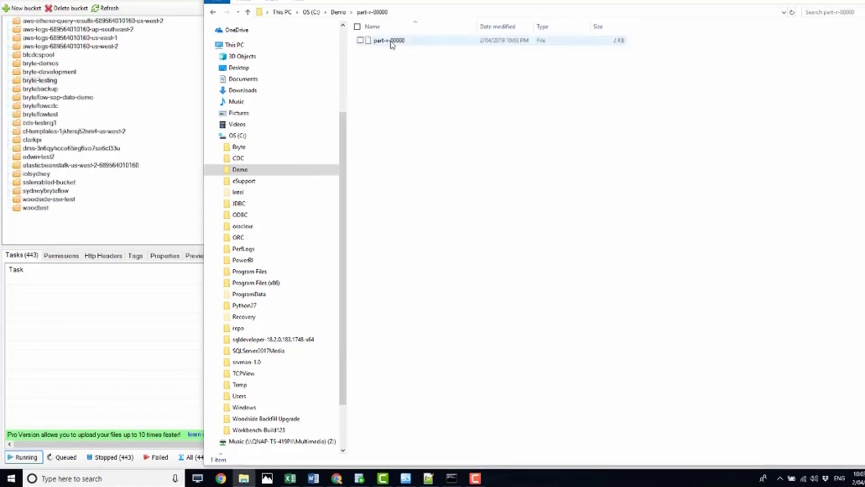
{"action": "left_click", "coordinate": [392, 42]}
{"action": "right_click", "coordinate": [392, 41]}
{"action": "left_click", "coordinate": [414, 60]}
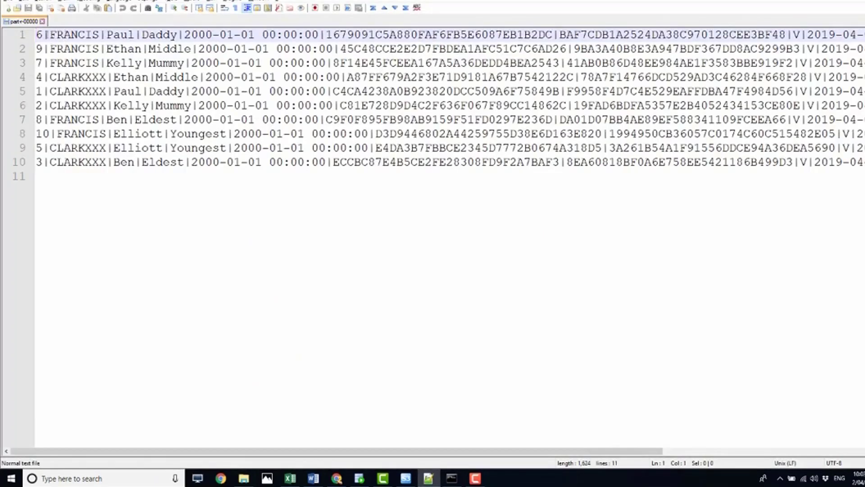
Examine the source column values in the first record, highlighting its date and time field
{"action": "left_click", "coordinate": [121, 35]}
{"action": "key", "text": "shift+Right"}
{"action": "key", "text": "shift+Right"}
{"action": "key", "text": "shift+Right"}
{"action": "key", "text": "shift+Right"}
{"action": "key", "text": "shift+Right"}
{"action": "key", "text": "shift+Right"}
{"action": "key", "text": "shift+Right"}
{"action": "key", "text": "shift+Right"}
{"action": "key", "text": "shift+Right"}
{"action": "key", "text": "shift+Right"}
{"action": "key", "text": "shift+Right"}
{"action": "key", "text": "shift+Right"}
{"action": "key", "text": "shift+Right"}
{"action": "key", "text": "shift+Right"}
{"action": "key", "text": "shift+Right"}
{"action": "key", "text": "shift+Right"}
{"action": "key", "text": "shift+Right"}
{"action": "key", "text": "shift+Right"}
{"action": "key", "text": "shift+Right"}
{"action": "key", "text": "shift+Right"}
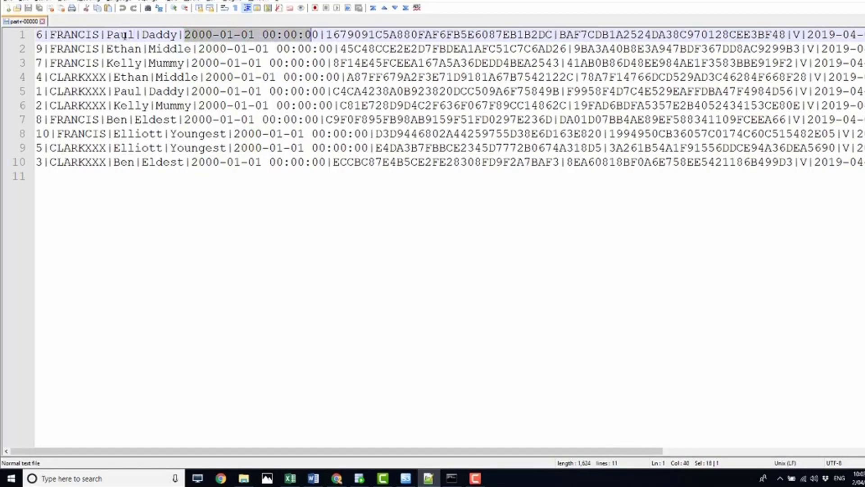
{"action": "key", "text": "Right"}
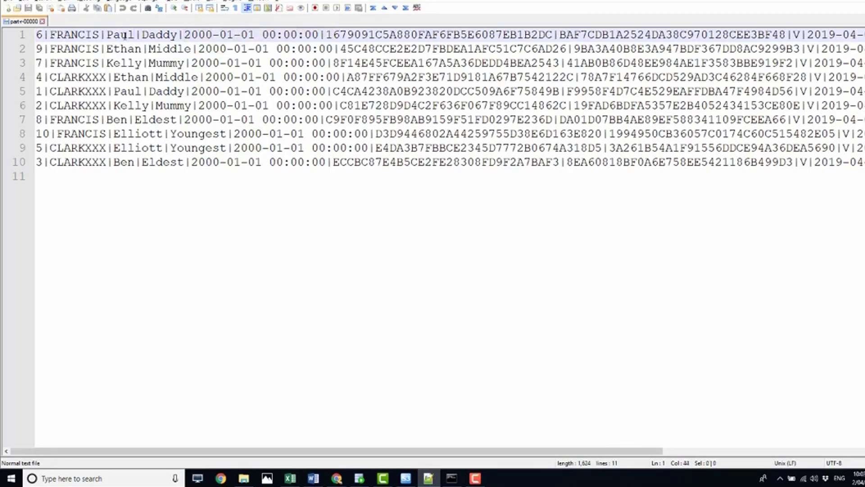
Highlight the current flag, effective date and end date at the end of the first record
{"action": "left_click_drag", "start_coordinate": [423, 452], "coordinate": [763, 452]}
{"action": "left_click", "coordinate": [854, 35]}
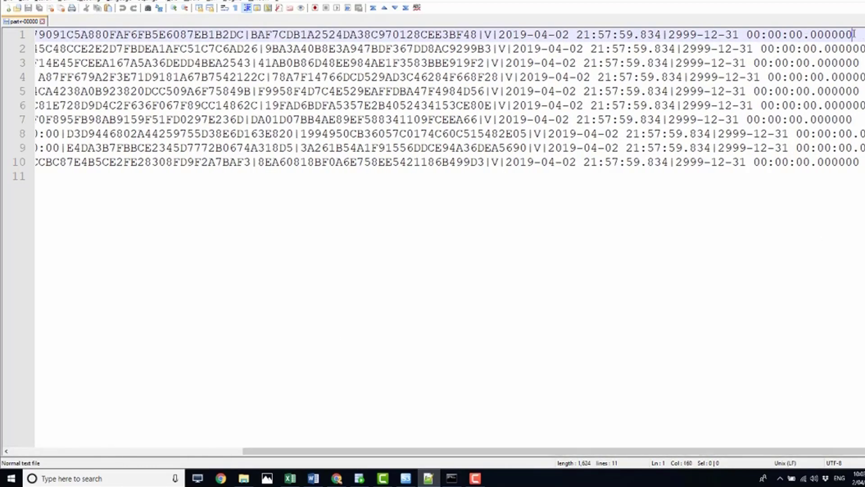
{"action": "left_click_drag", "start_coordinate": [854, 34], "coordinate": [486, 32]}
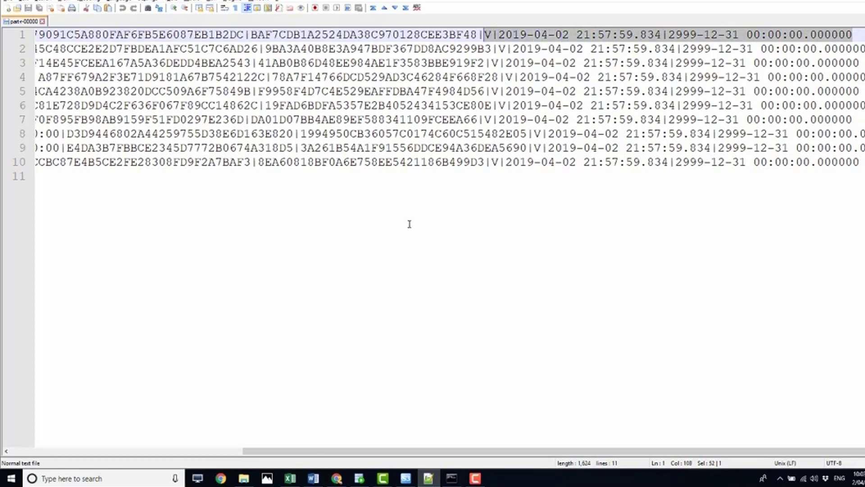
In the Athena query editor, highlight the pkey_hash through end_dt column definitions of the person_bz2 external table
{"action": "left_click", "coordinate": [475, 478]}
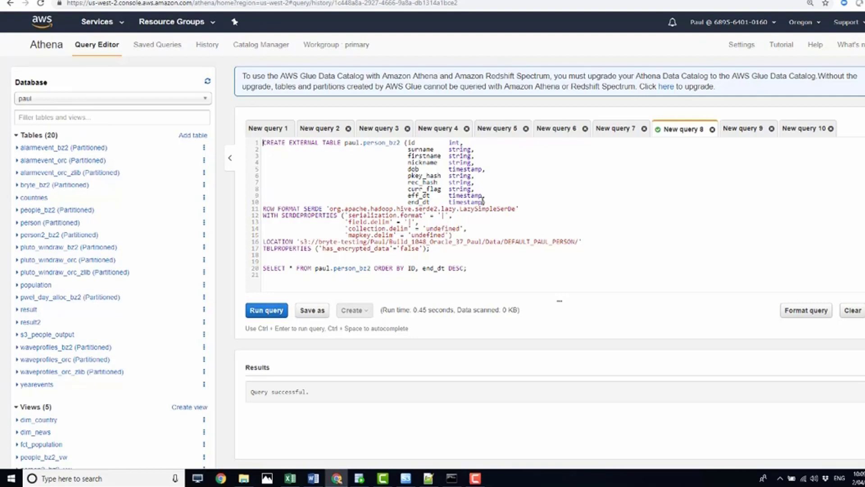
{"action": "left_click_drag", "start_coordinate": [486, 201], "coordinate": [402, 177]}
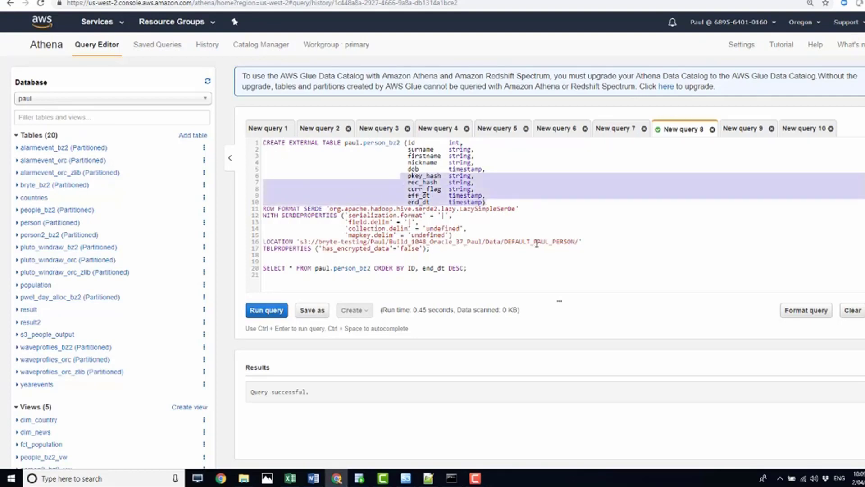
Highlight the S3 data location and run only the CREATE EXTERNAL TABLE statement for paul.person_bz2
{"action": "left_click_drag", "start_coordinate": [579, 241], "coordinate": [304, 244]}
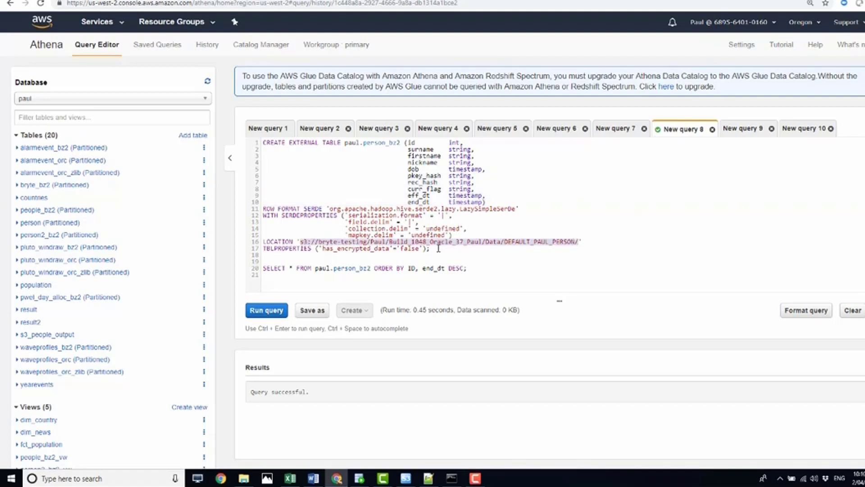
{"action": "left_click_drag", "start_coordinate": [263, 144], "coordinate": [437, 252]}
{"action": "left_click", "coordinate": [267, 310]}
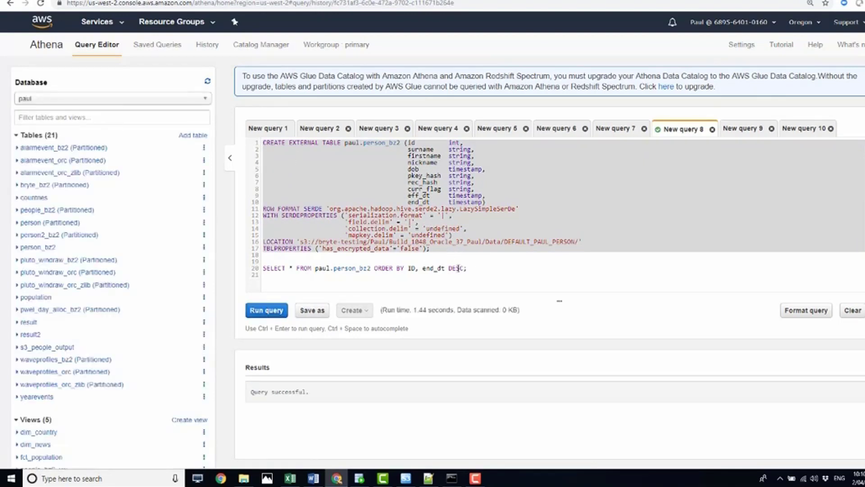
Run only the SELECT * query on paul.person_bz2 ordered by ID and end_dt DESC, and enlarge the results area to inspect its rows and columns
{"action": "left_click_drag", "start_coordinate": [474, 269], "coordinate": [262, 269]}
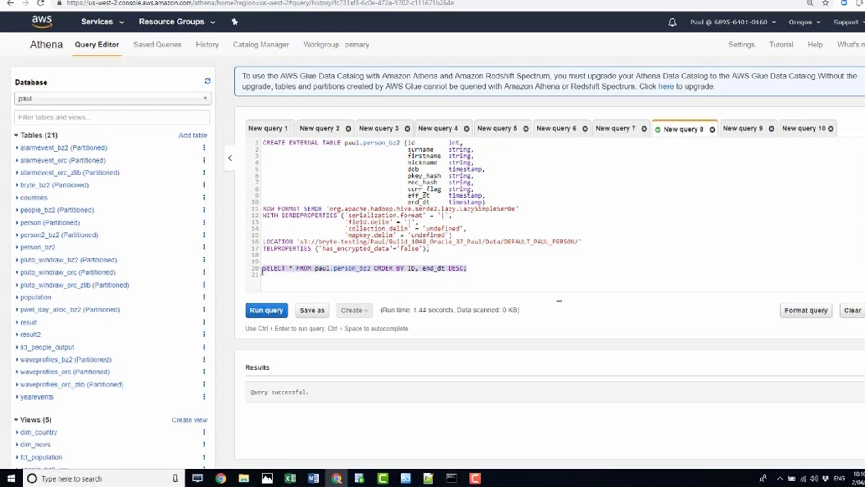
{"action": "left_click", "coordinate": [270, 311]}
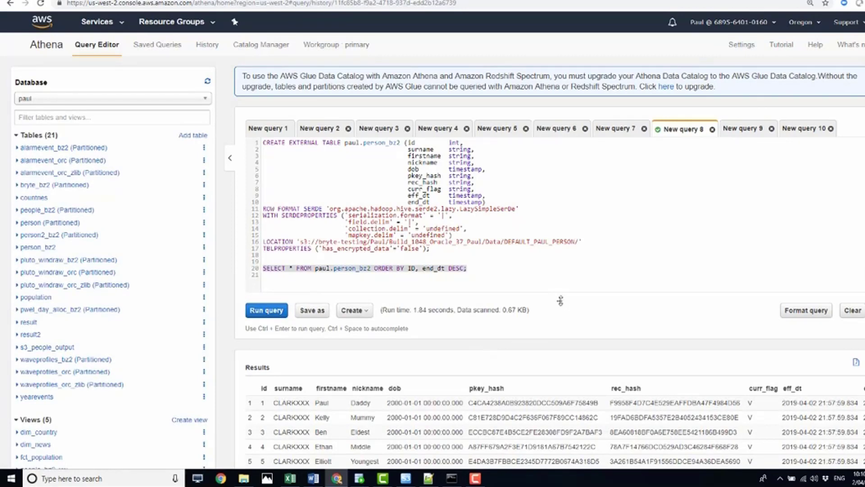
{"action": "left_click_drag", "start_coordinate": [559, 299], "coordinate": [559, 209]}
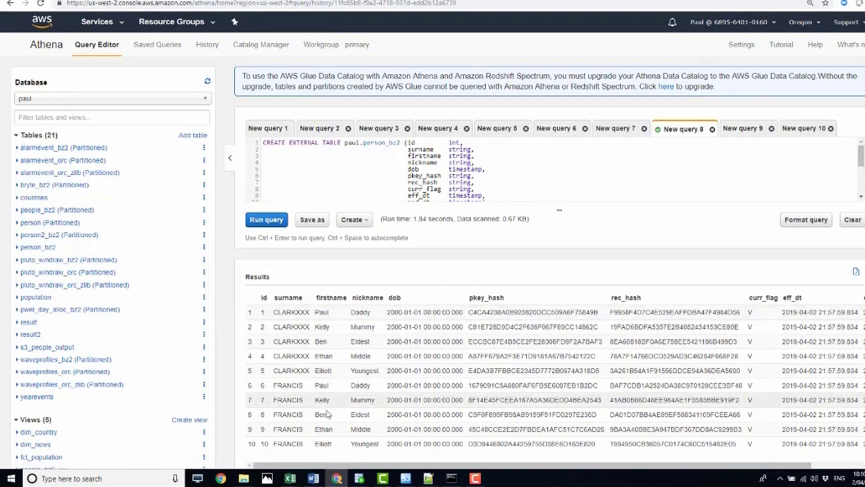
{"action": "left_click_drag", "start_coordinate": [672, 464], "coordinate": [729, 464]}
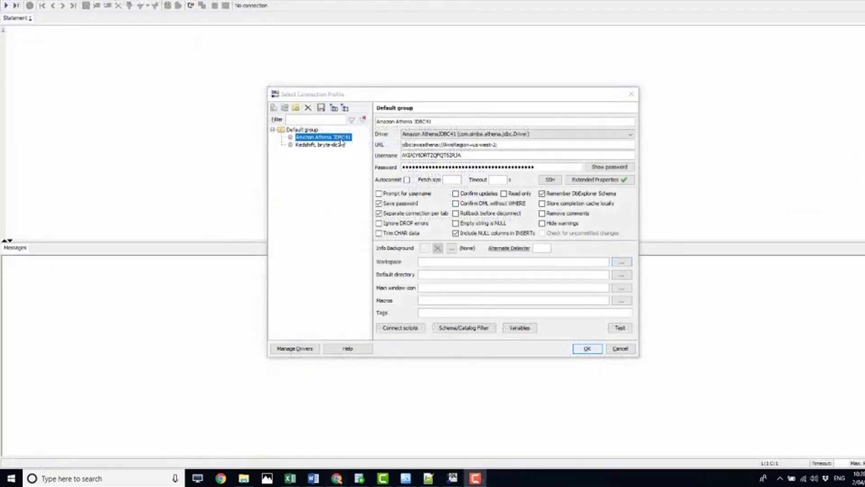
In SQL Workbench/J, connect to Athena using the saved Amazon Athena JDBC41 connection profile
{"action": "left_click", "coordinate": [590, 349]}
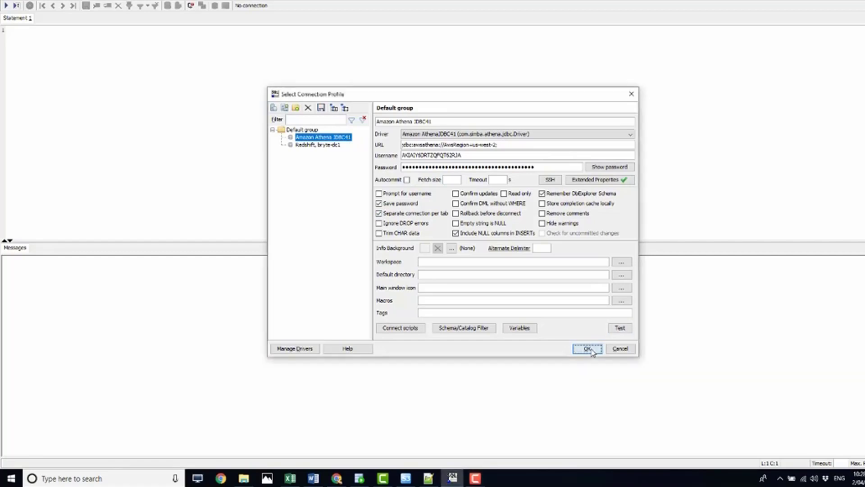
{"action": "left_click", "coordinate": [584, 349]}
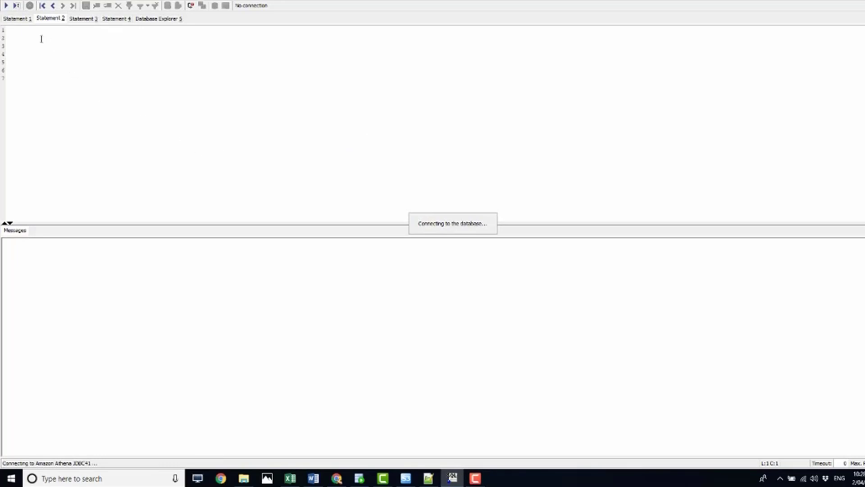
Paste a SELECT * query on paul.person_bz2 ordered by ID, SURNAME into Statement 2 and run it
{"action": "key", "text": "ctrl+v"}
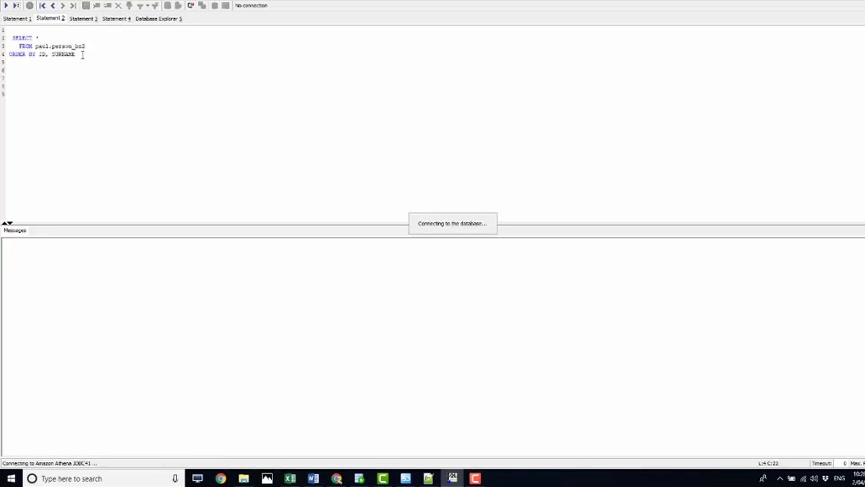
{"action": "left_click_drag", "start_coordinate": [81, 55], "coordinate": [7, 37]}
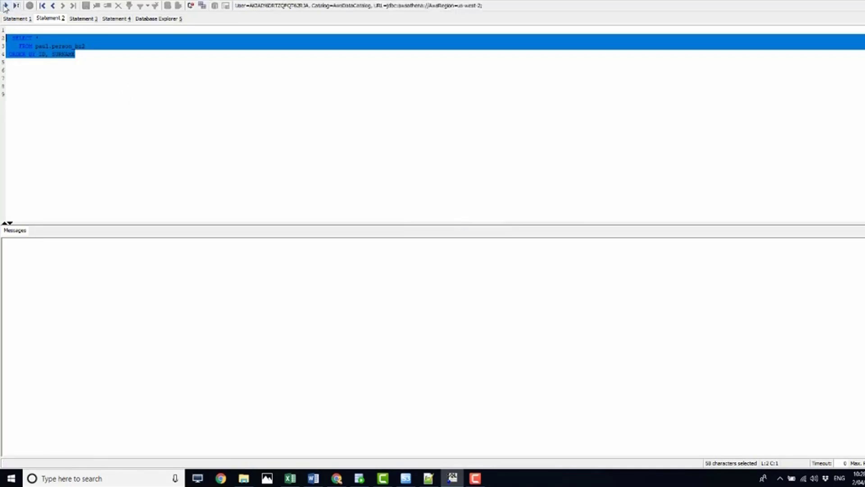
{"action": "key", "text": "ctrl+Return"}
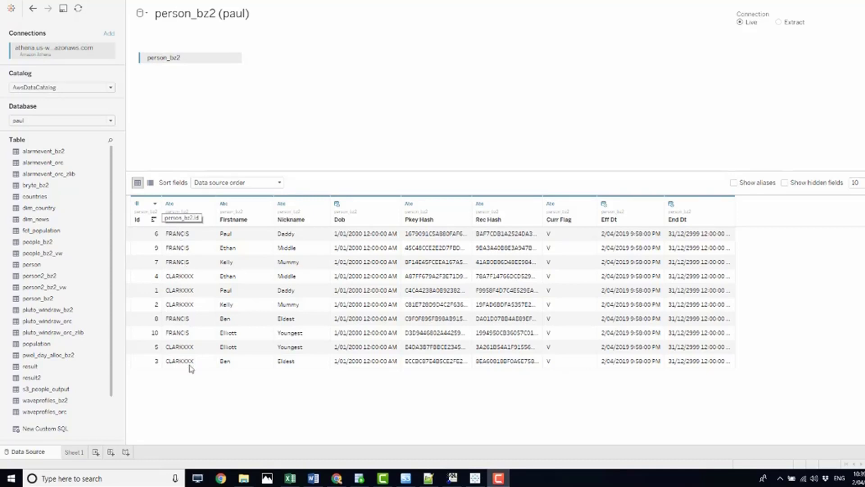
In Tableau, open Sheet 1 of the person_bz2 workbook and inspect the smaller surname circle's details in the bubble chart
{"action": "left_click", "coordinate": [75, 452]}
{"action": "mouse_move", "coordinate": [247, 251]}
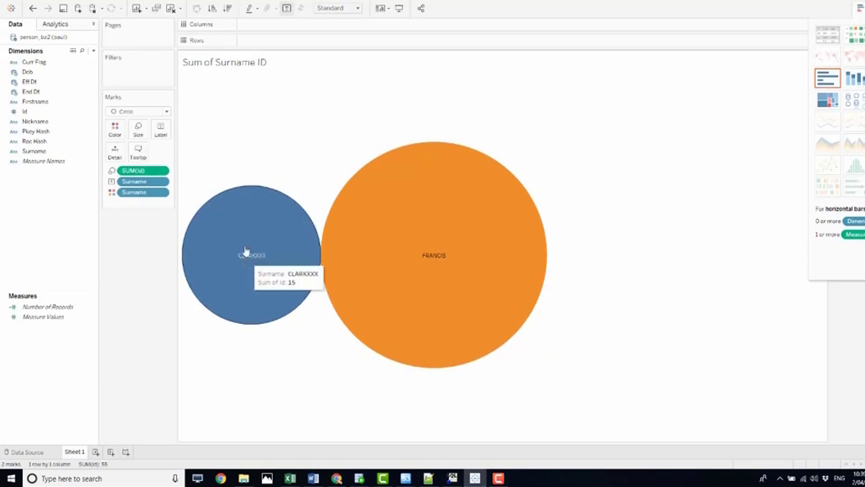